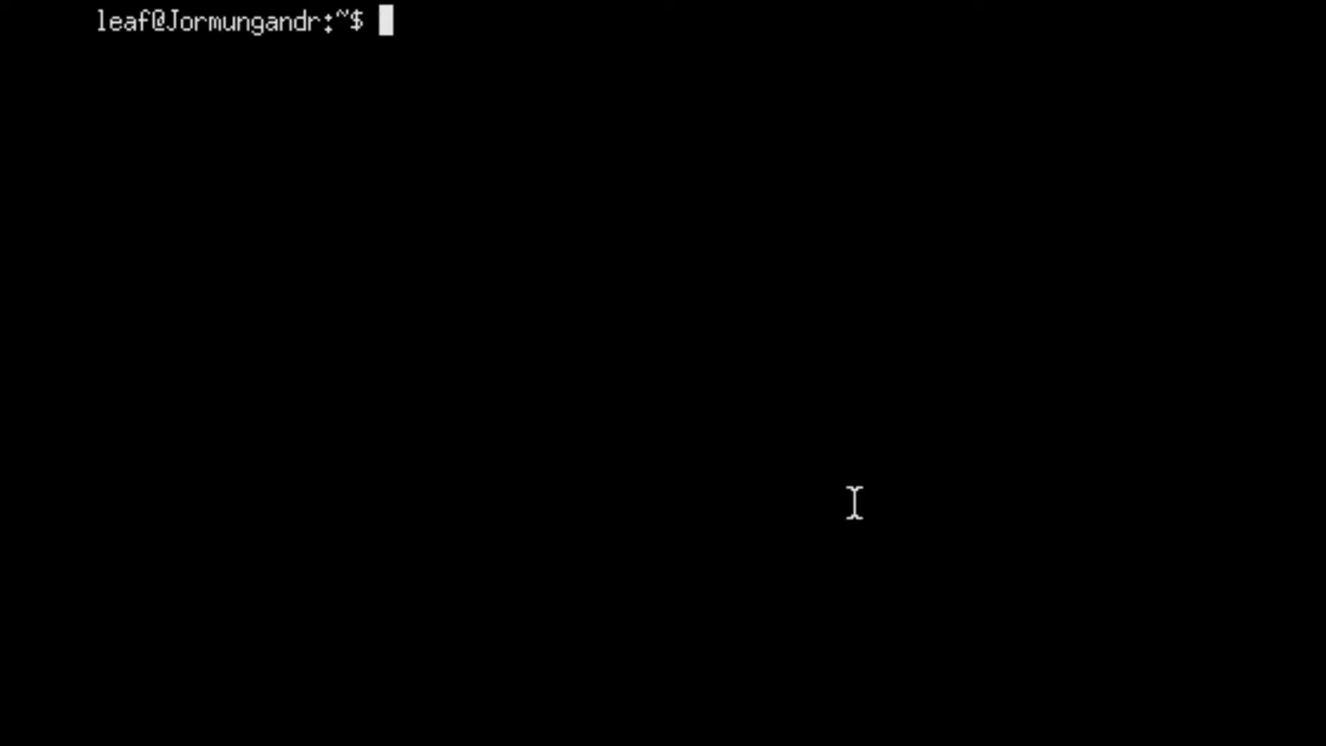
Start a minicom session on the serial device /dev/ttyUSB0
key("Up")
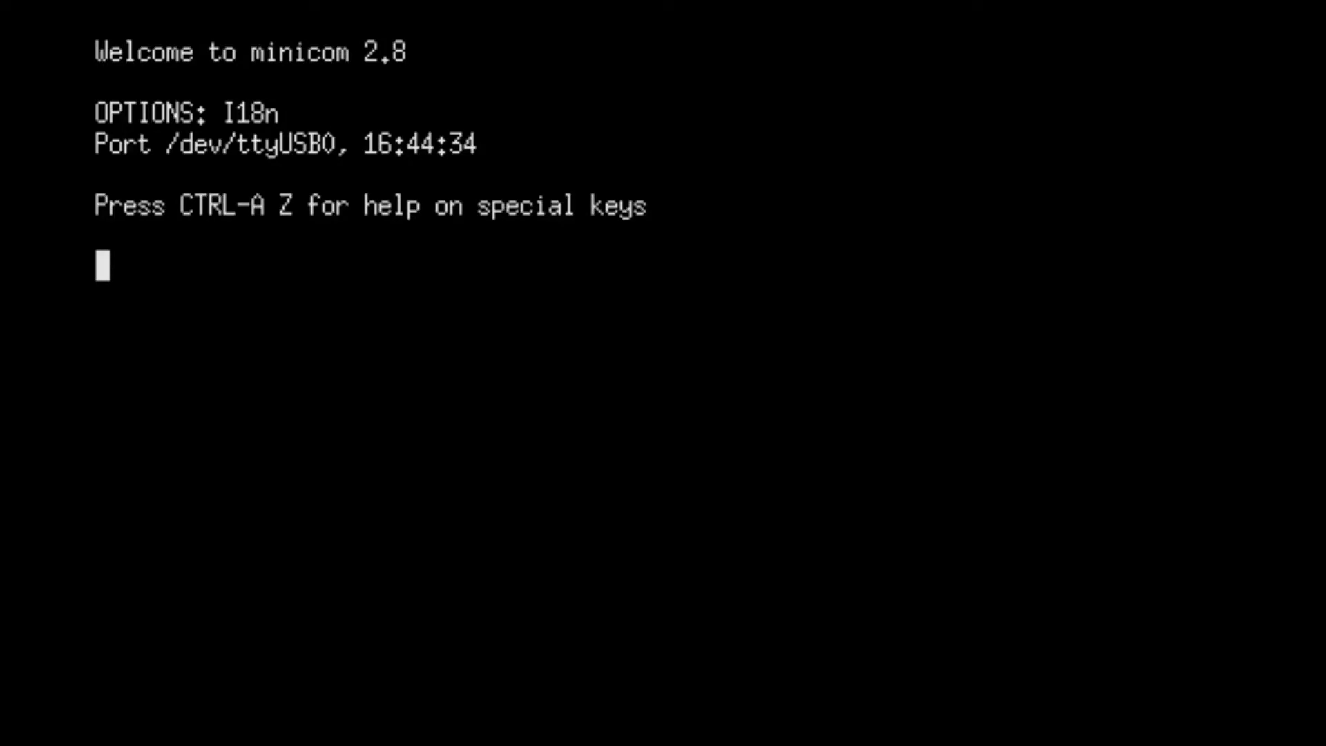
type("@")
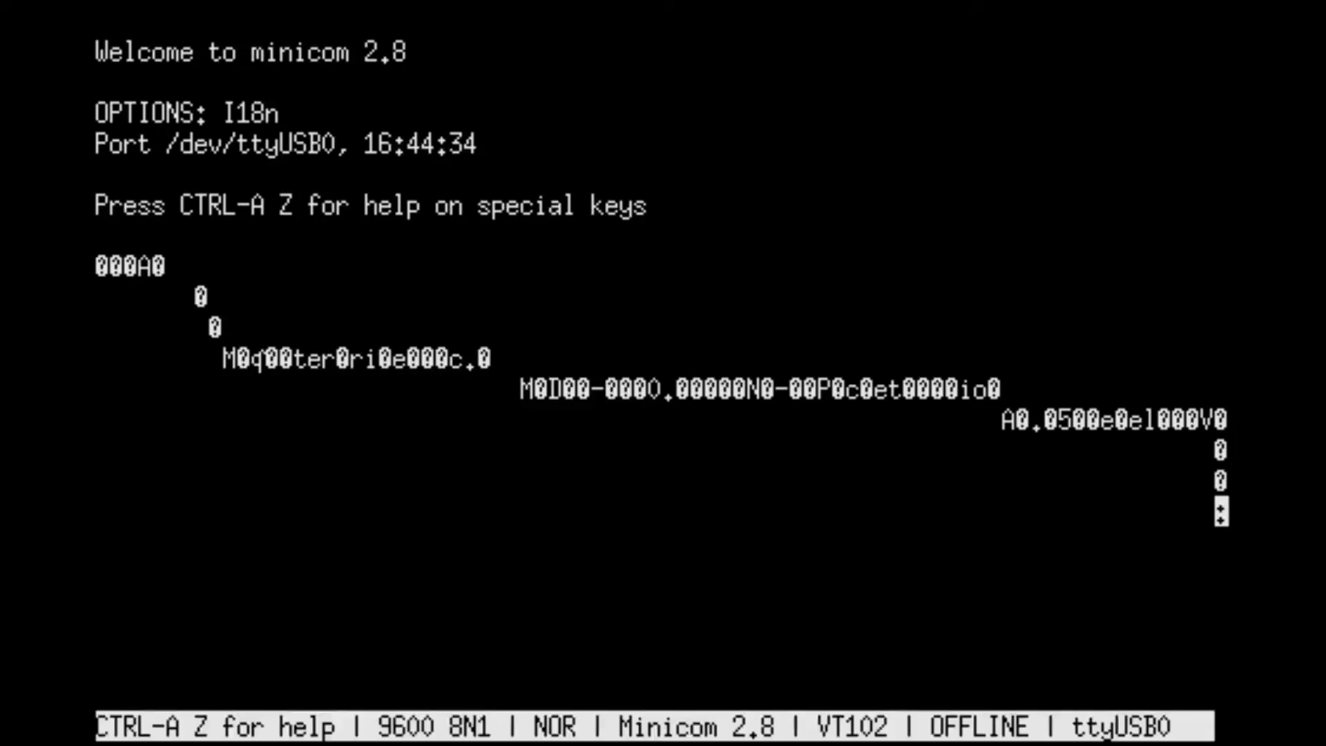
Set the serial port's parity, data and stop bits to 7-E-1 in the minicom configuration and return to the terminal
key("ctrl+a")
key("z")
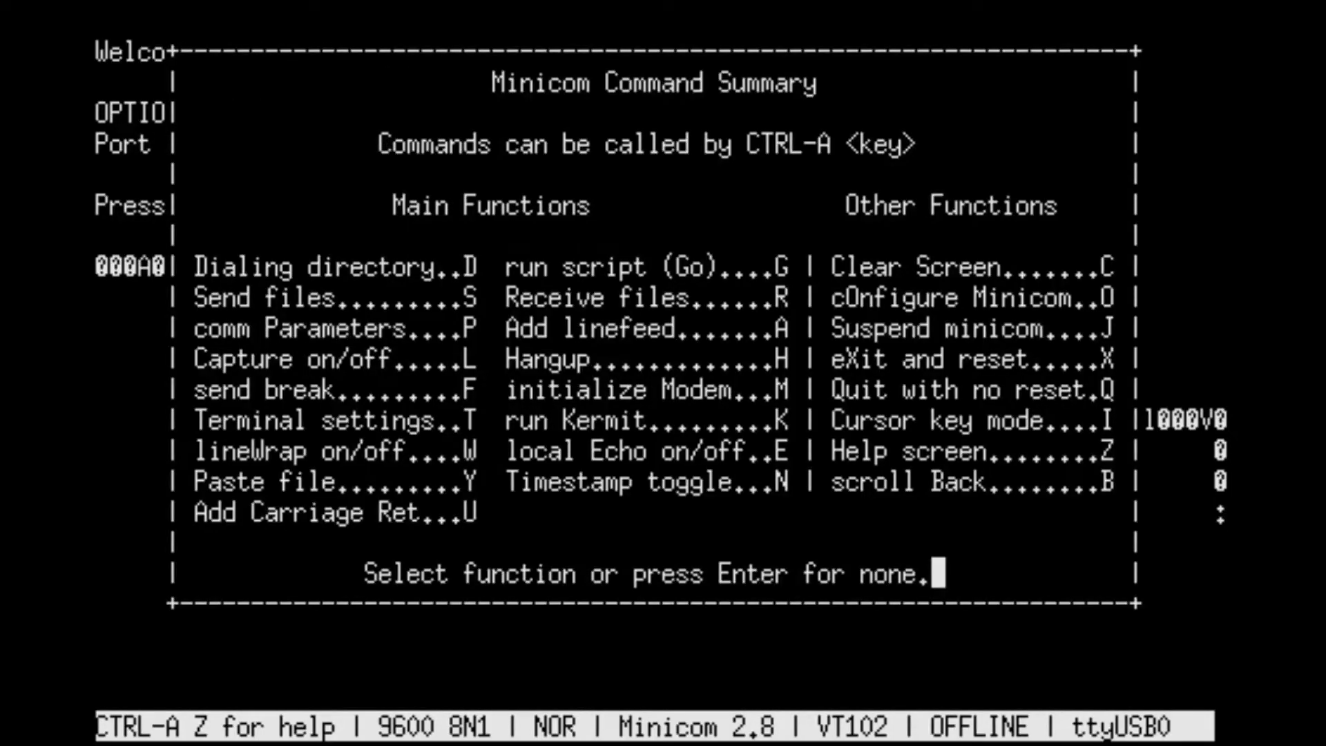
key("o")
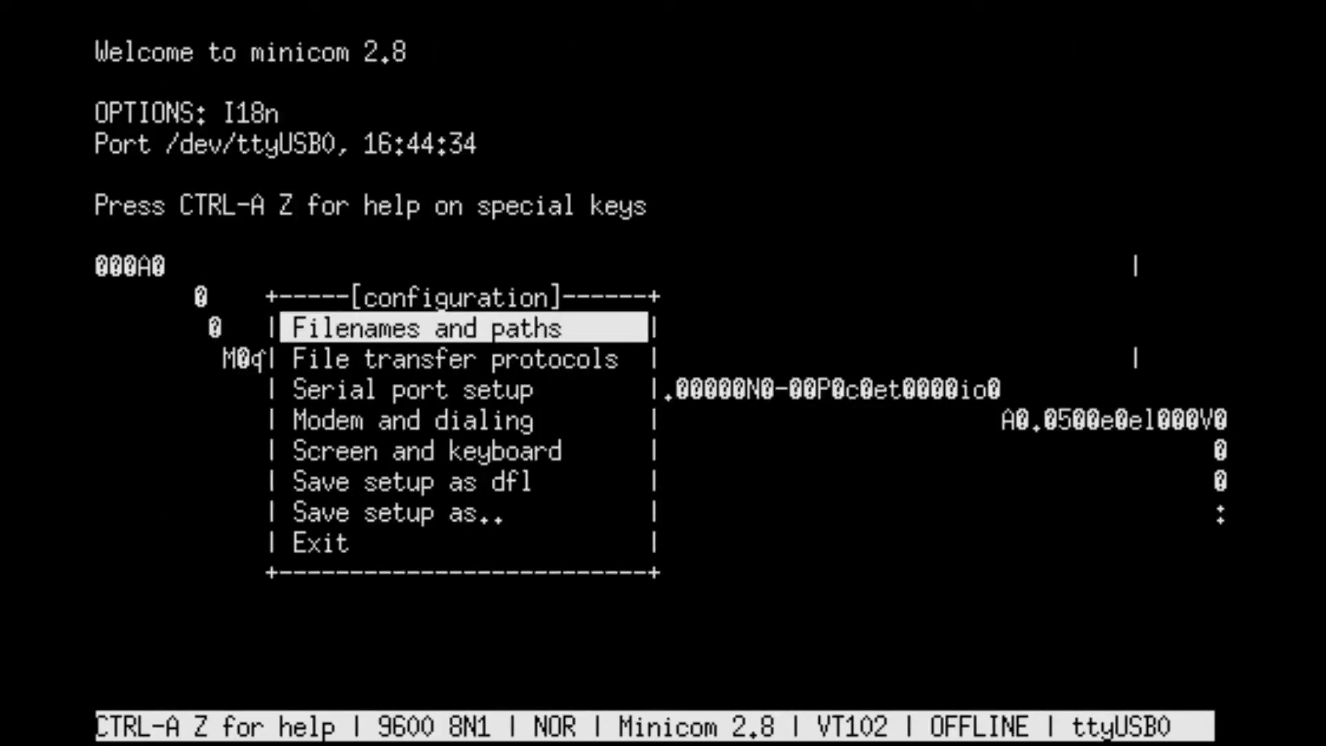
key("Down")
key("Down")
key("Return")
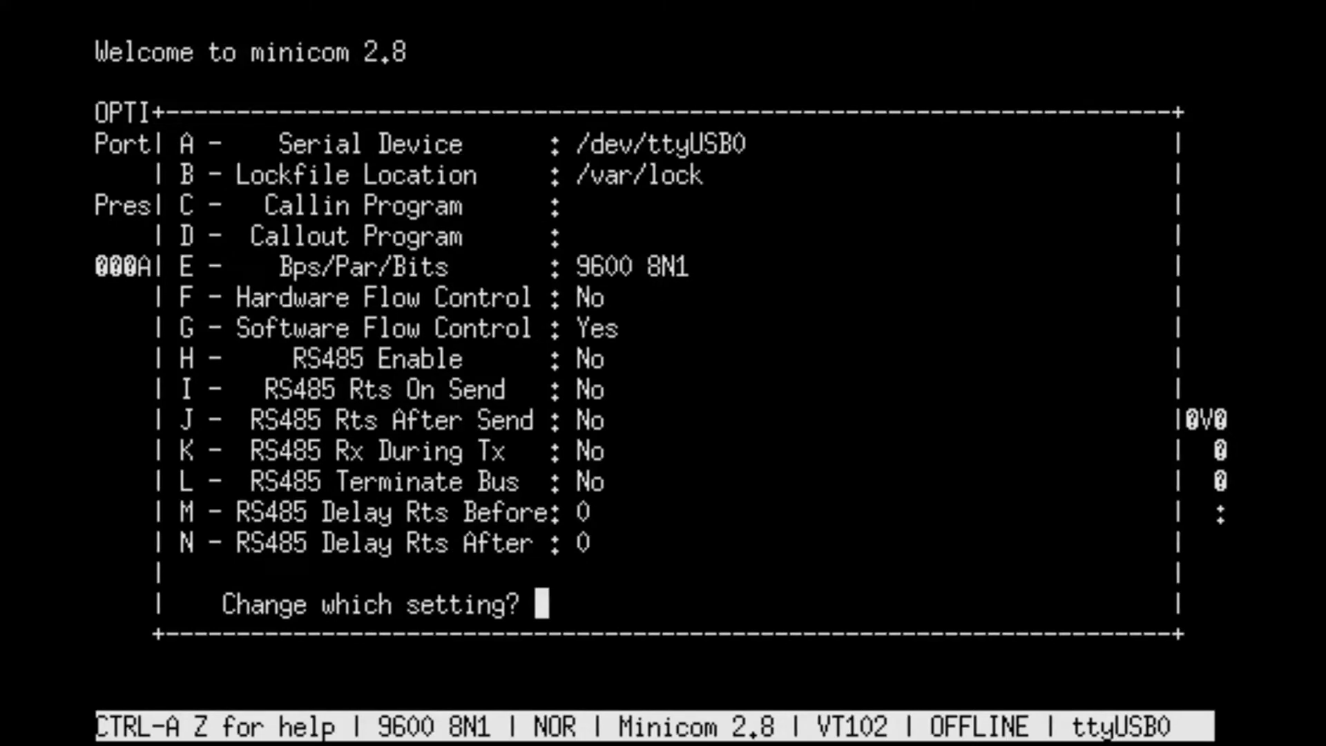
key("e")
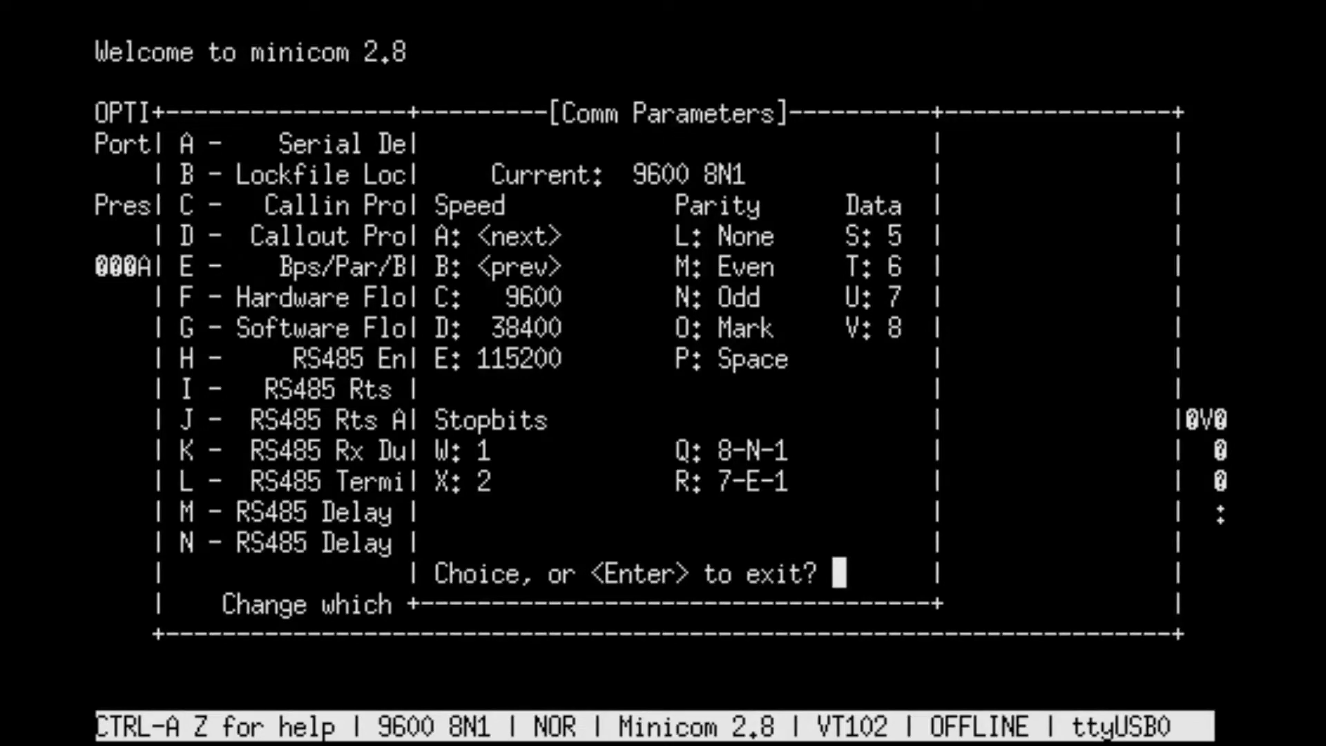
key("r")
key("Return")
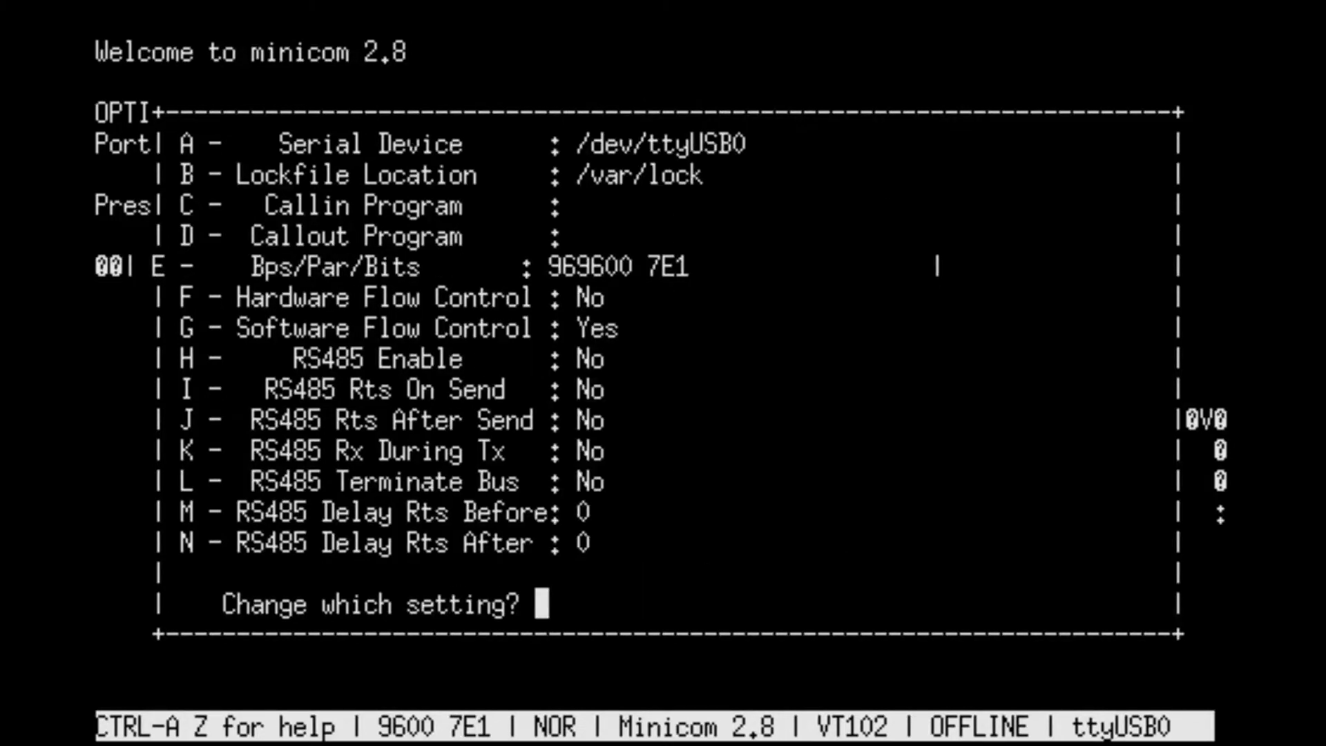
key("Return")
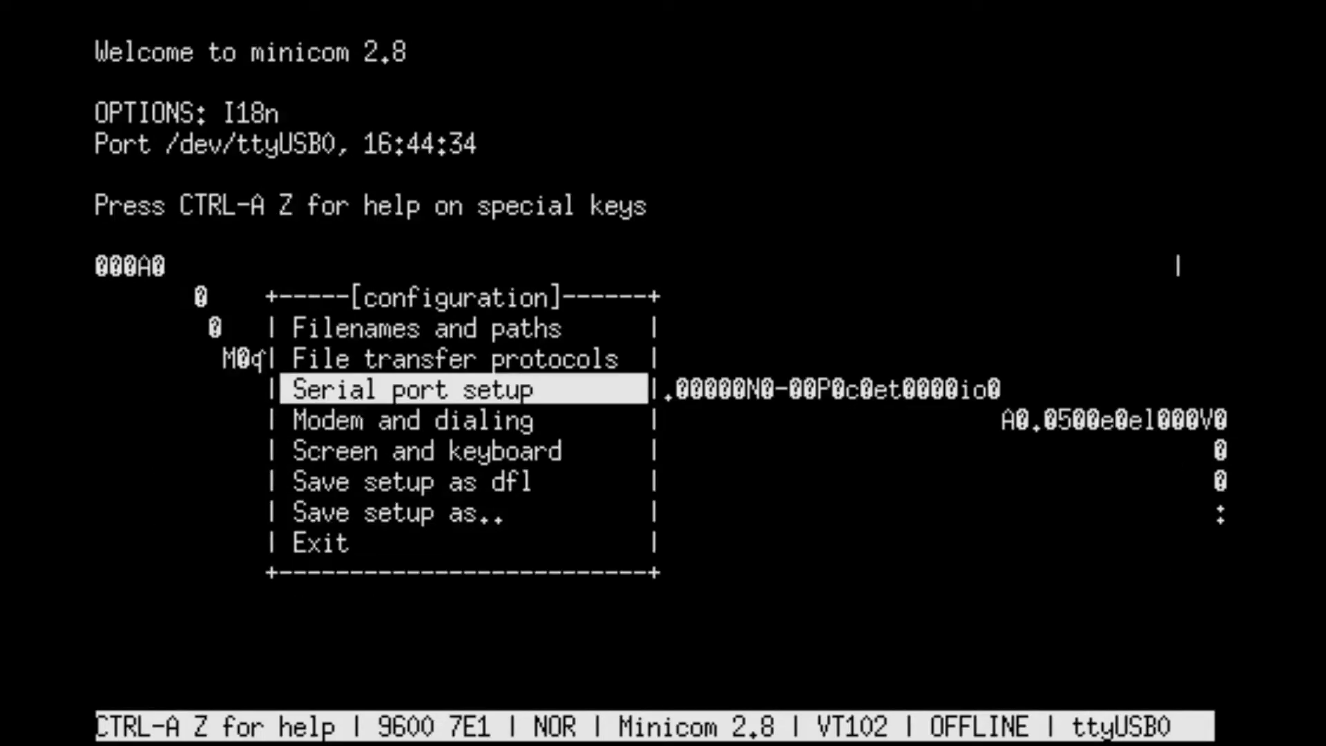
key("Escape")
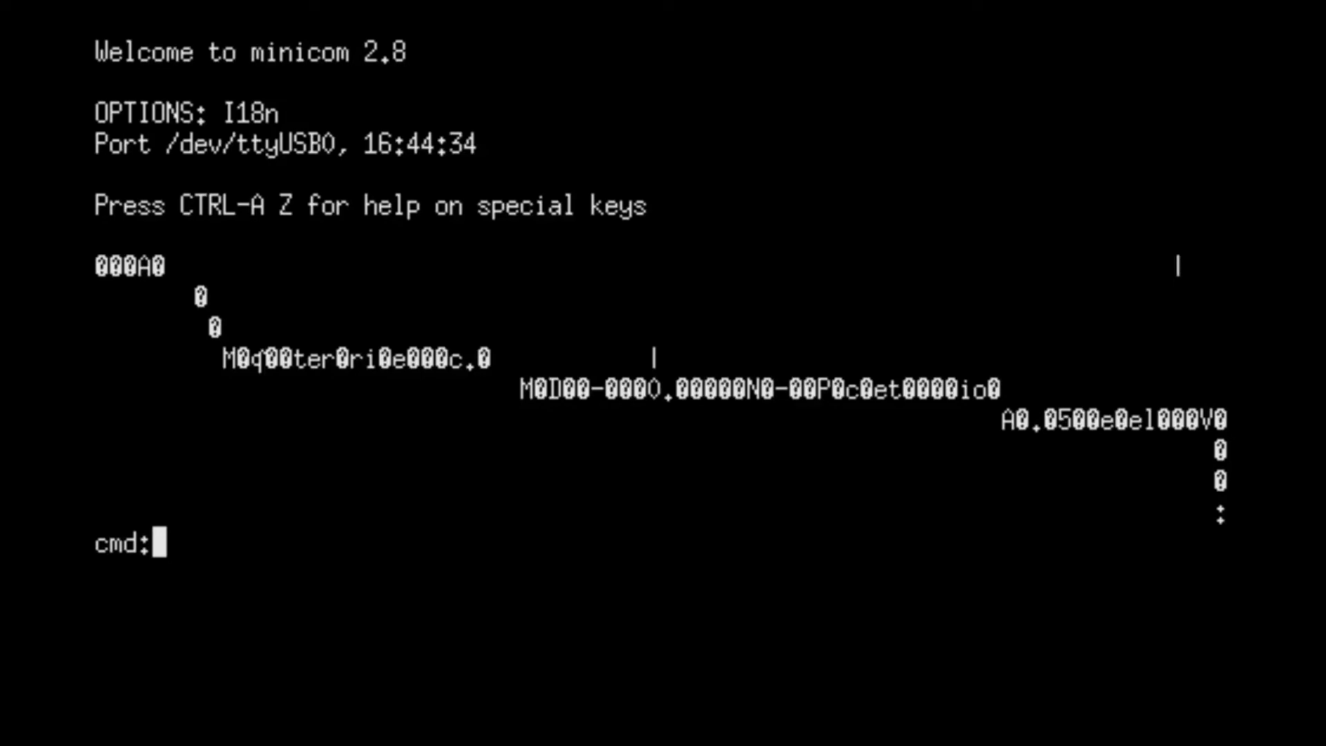
Reset the packet radio controller with the reset command and query its MYCALL setting
type("reset")
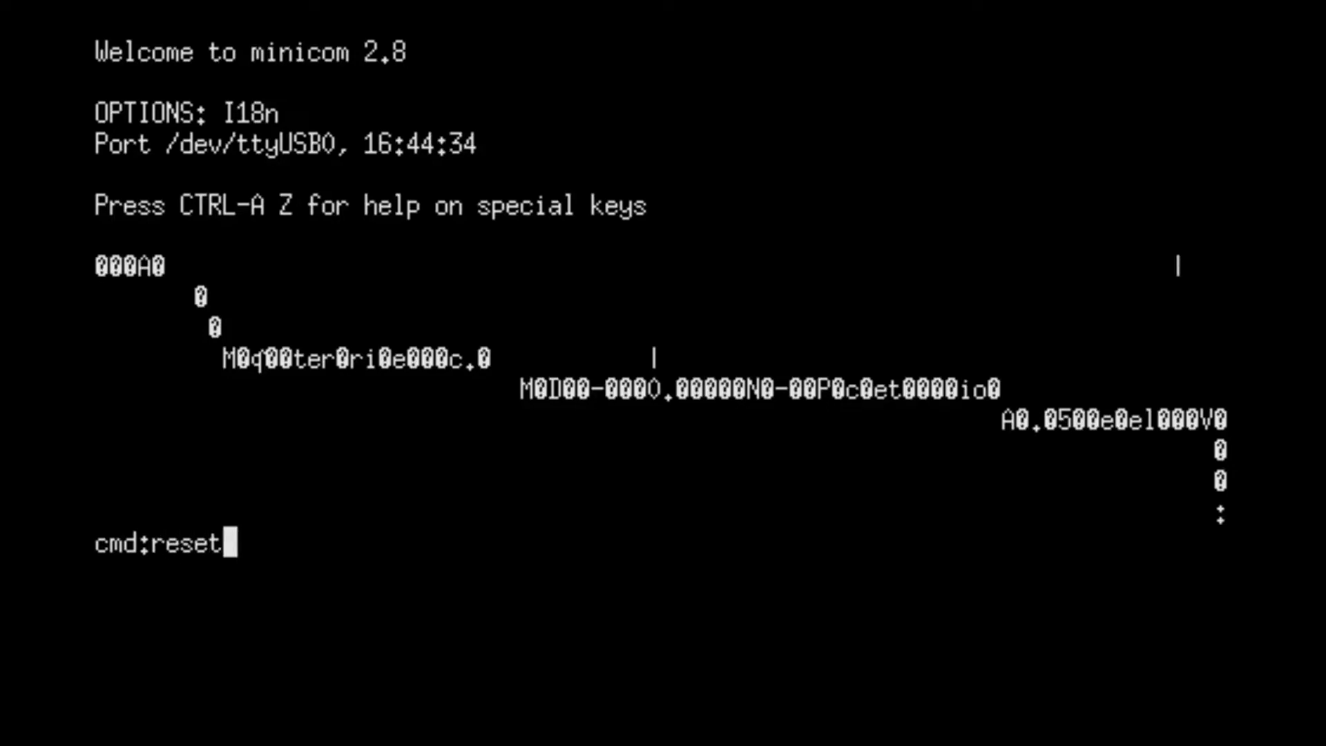
key("Return")
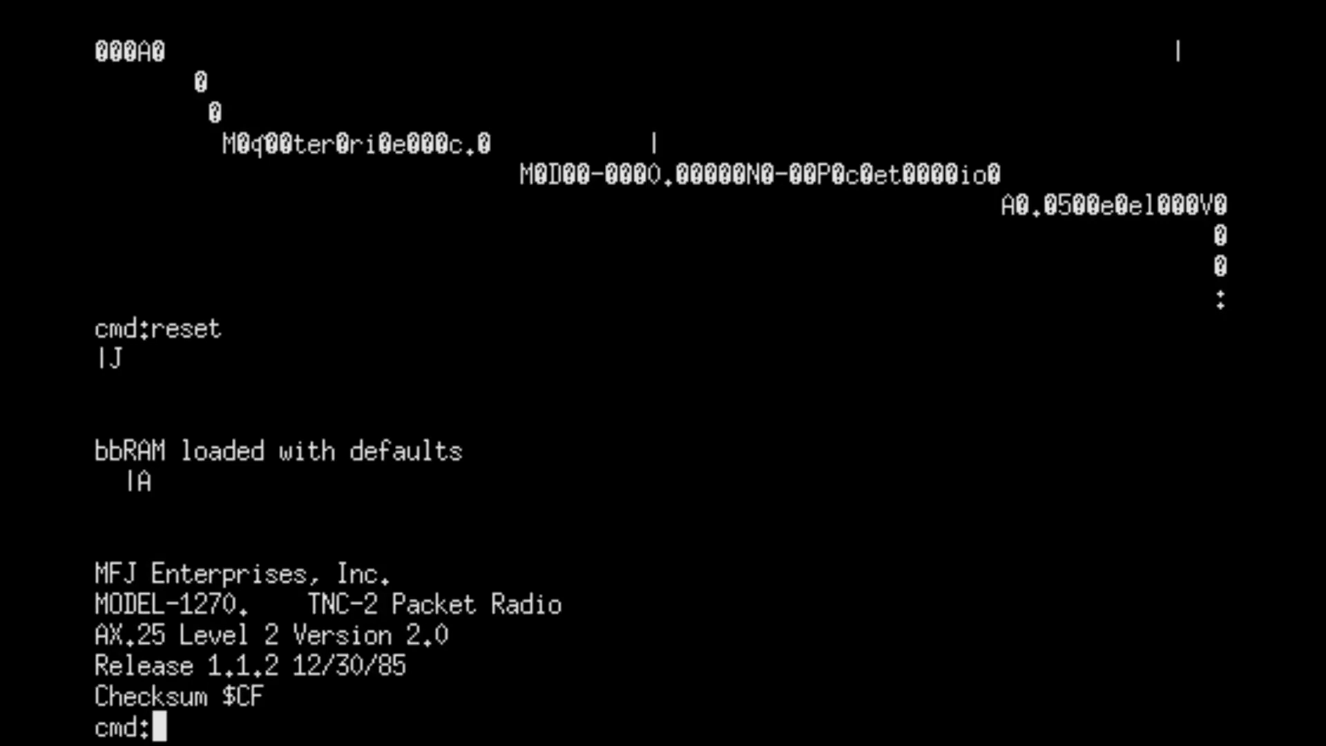
type("mycall")
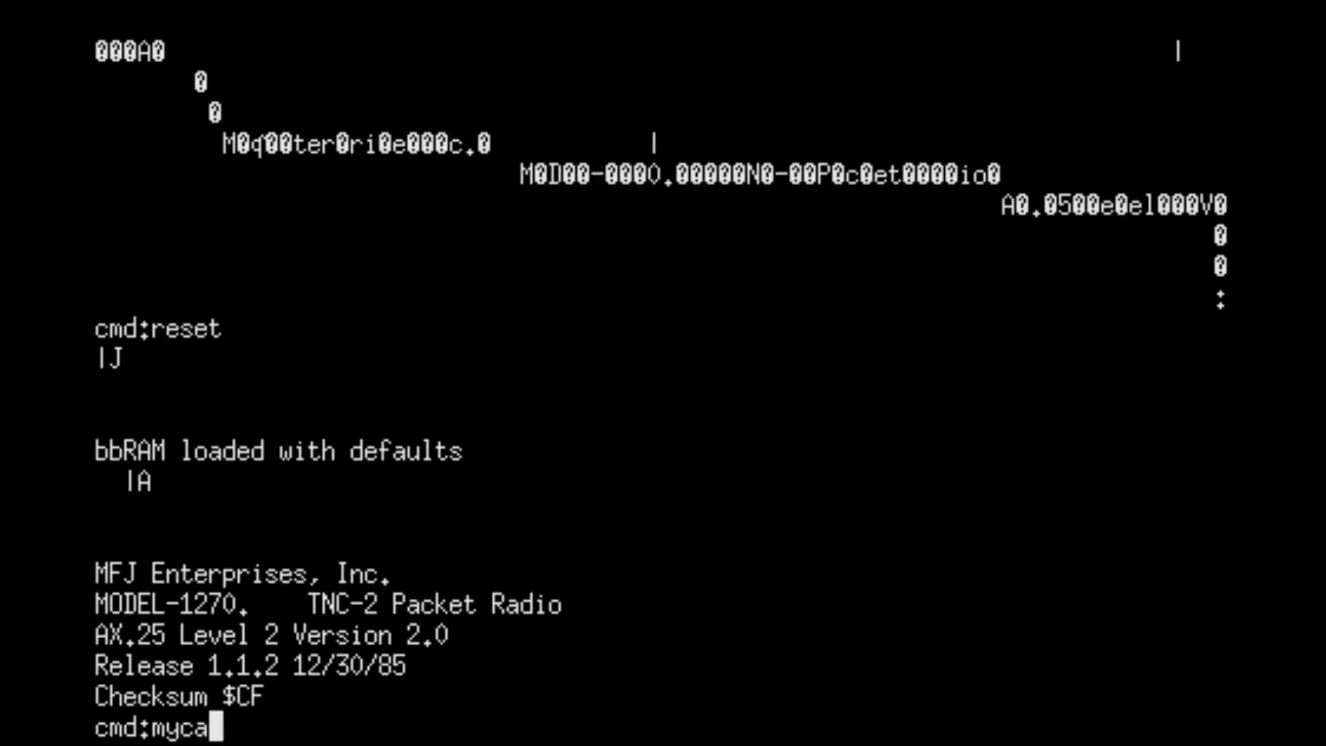
key("Return")
Set the controller's MYCALL to the operator's call sign and query the setting again
type("mycall ")
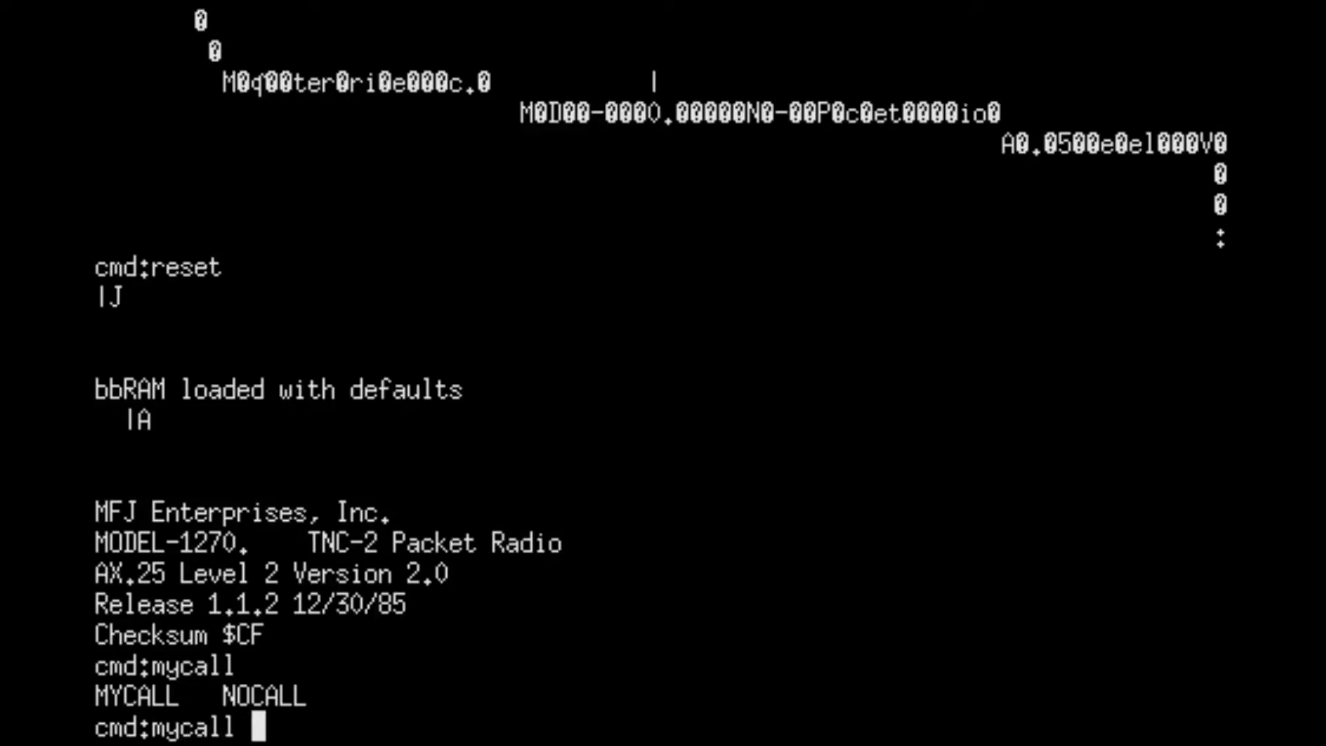
type("n8ojt")
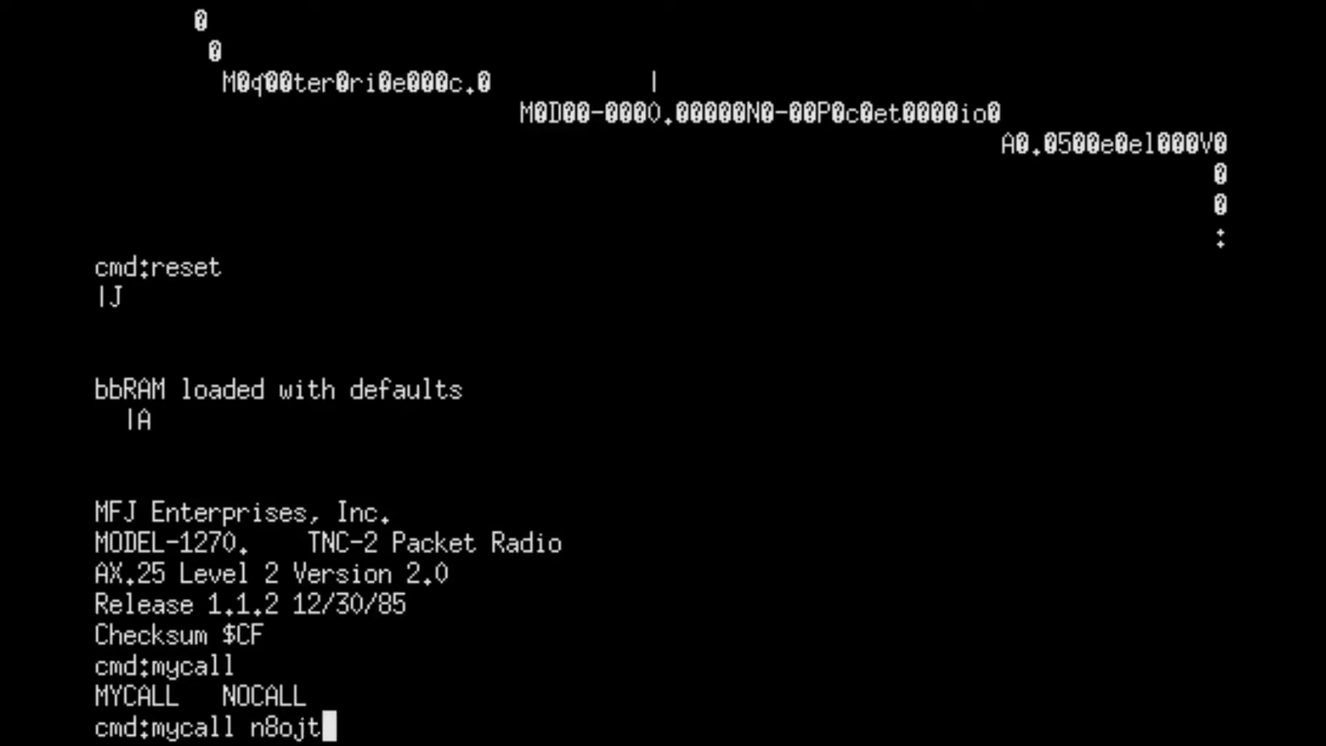
key("Return")
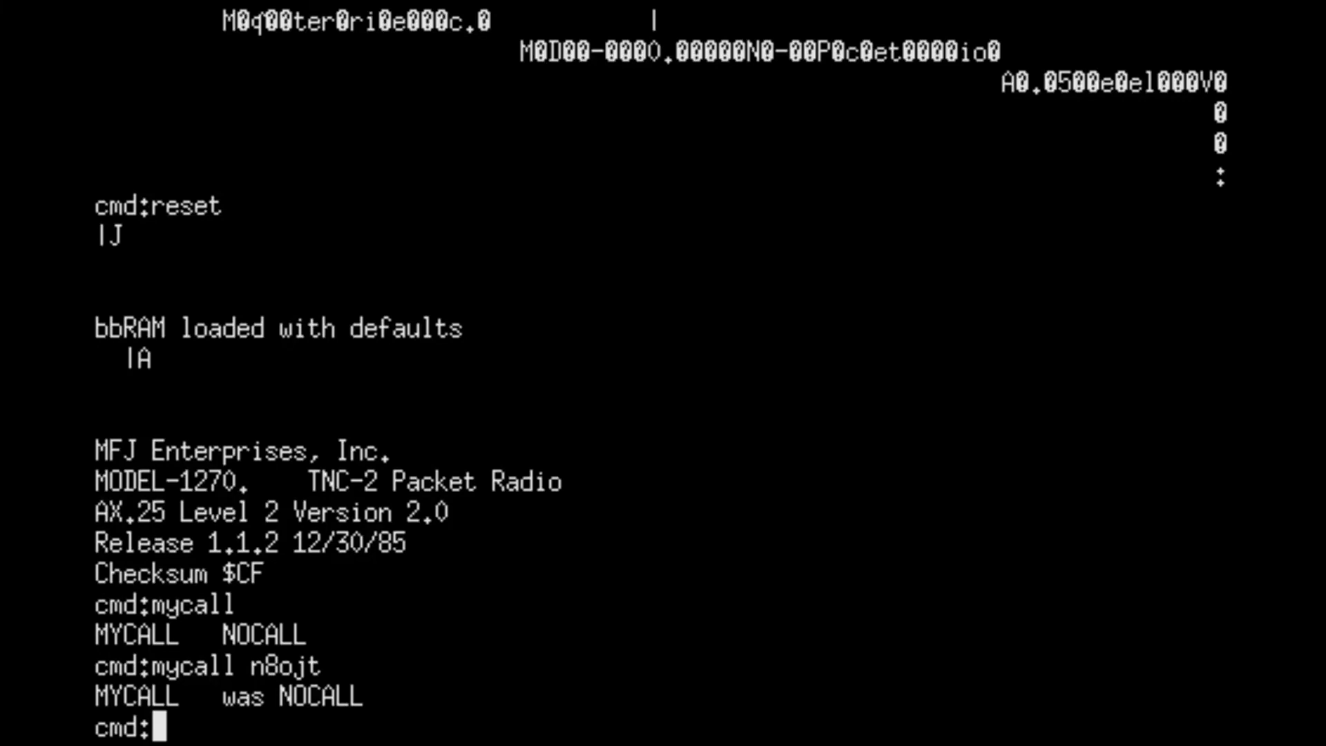
type("mycall")
key("Return")
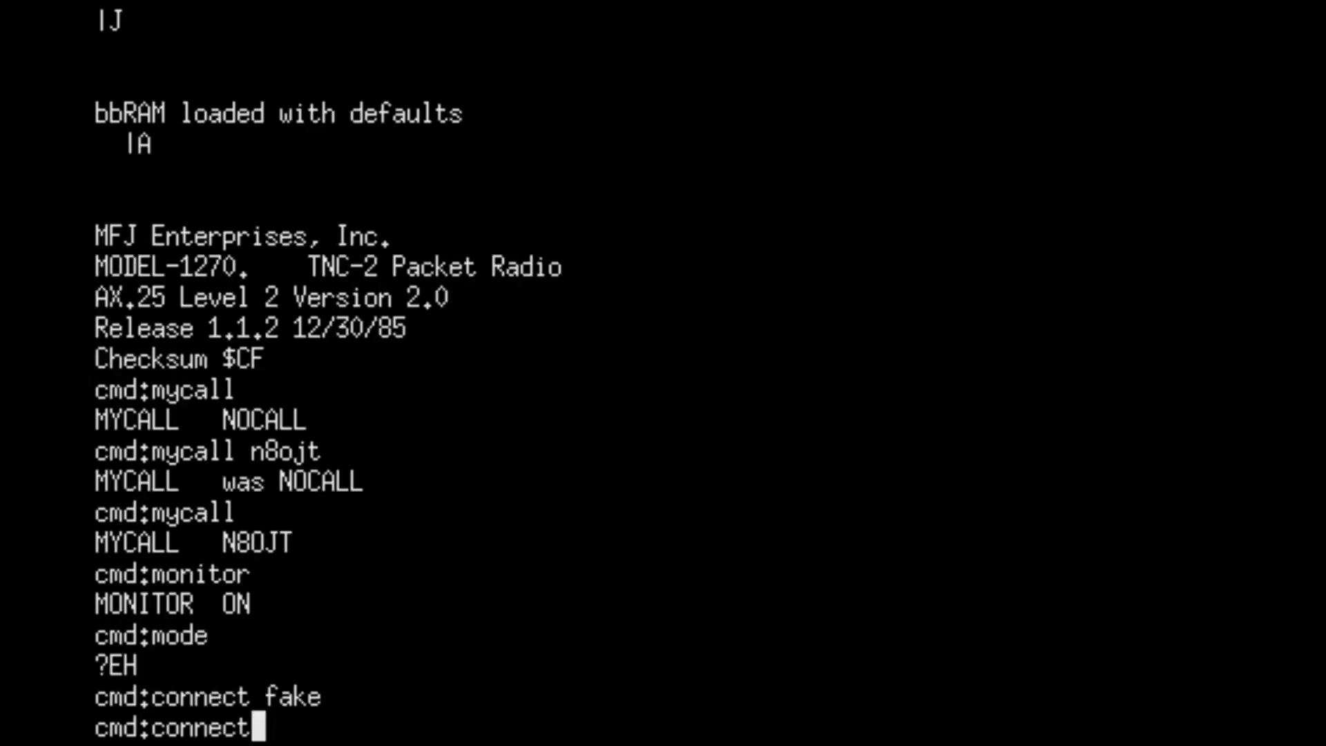
Discard the unfinished connect command and run reset to reload the controller's defaults
key("BackSpace")
key("BackSpace")
key("BackSpace")
key("BackSpace")
key("BackSpace")
key("BackSpace")
key("BackSpace")
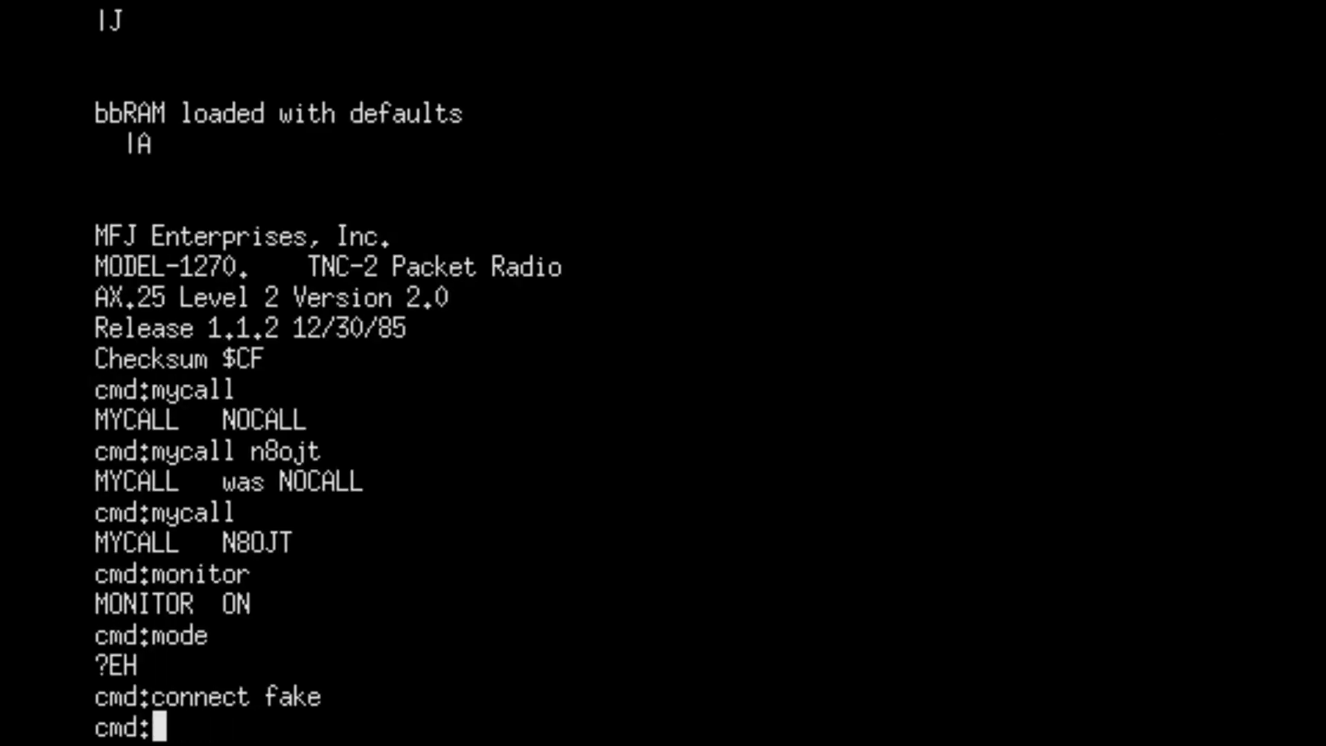
type("reset")
key("Return")
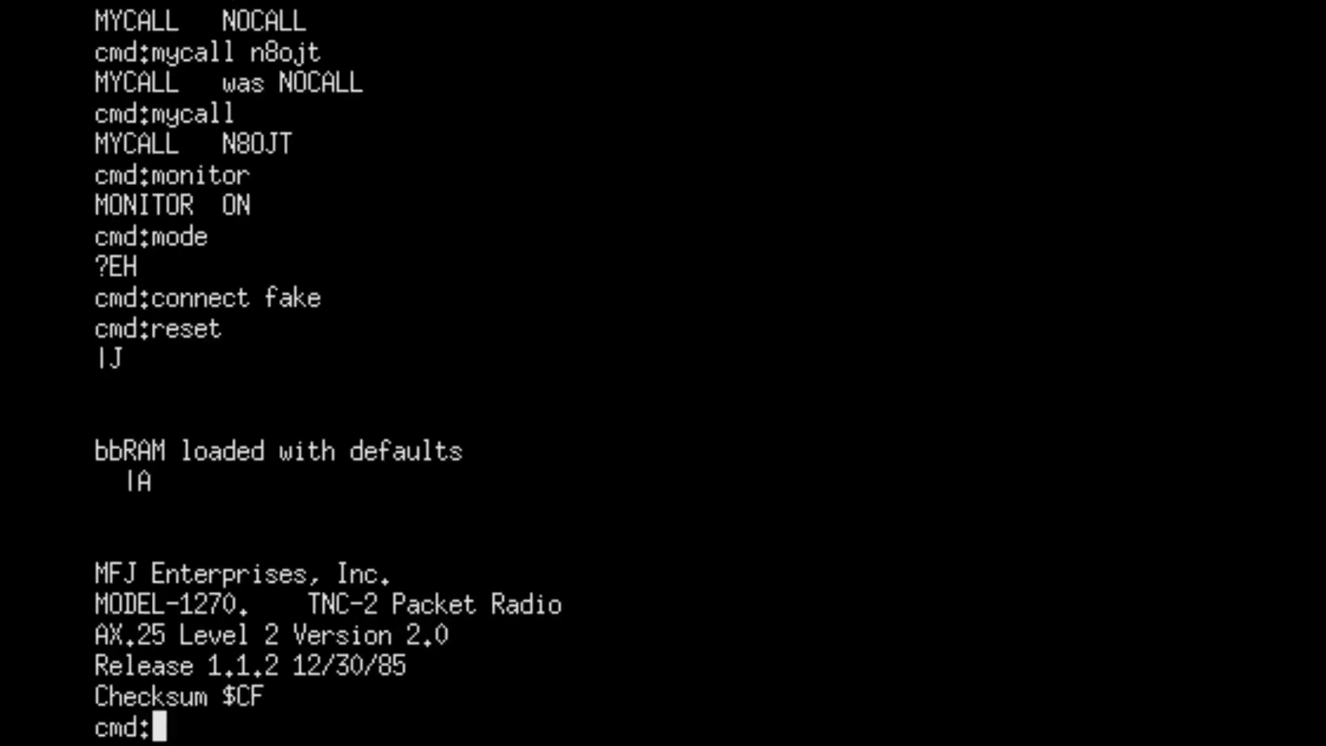